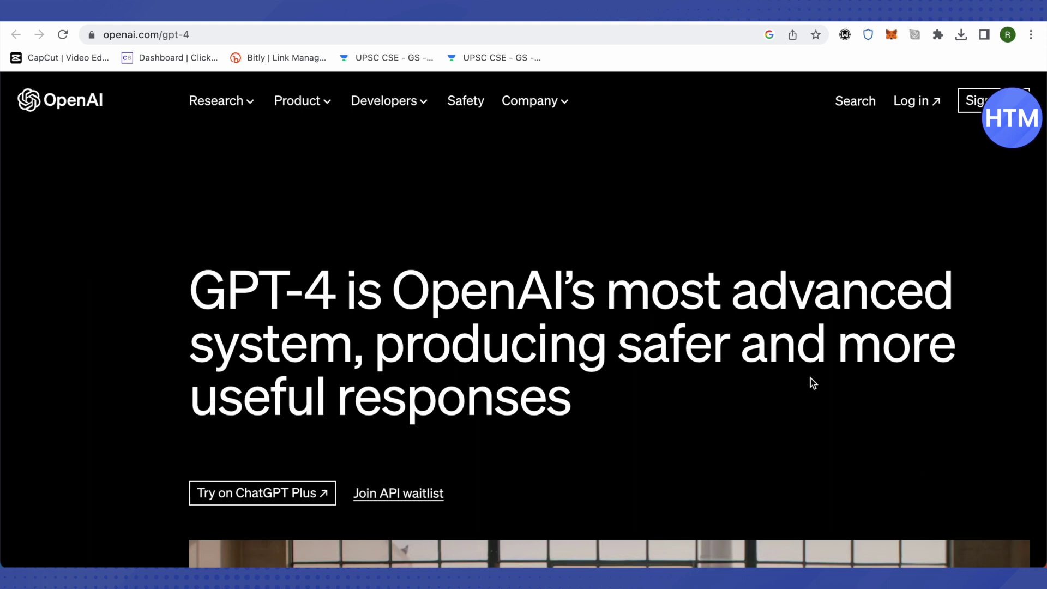
scroll(824, 372, down, 1)
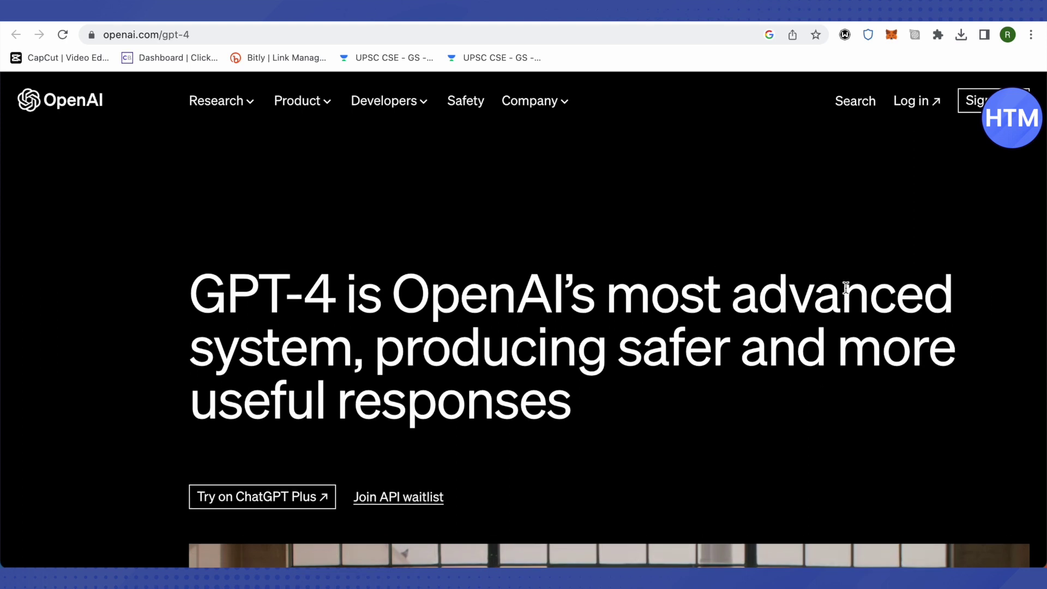
scroll(867, 286, down, 3)
scroll(876, 286, down, 3)
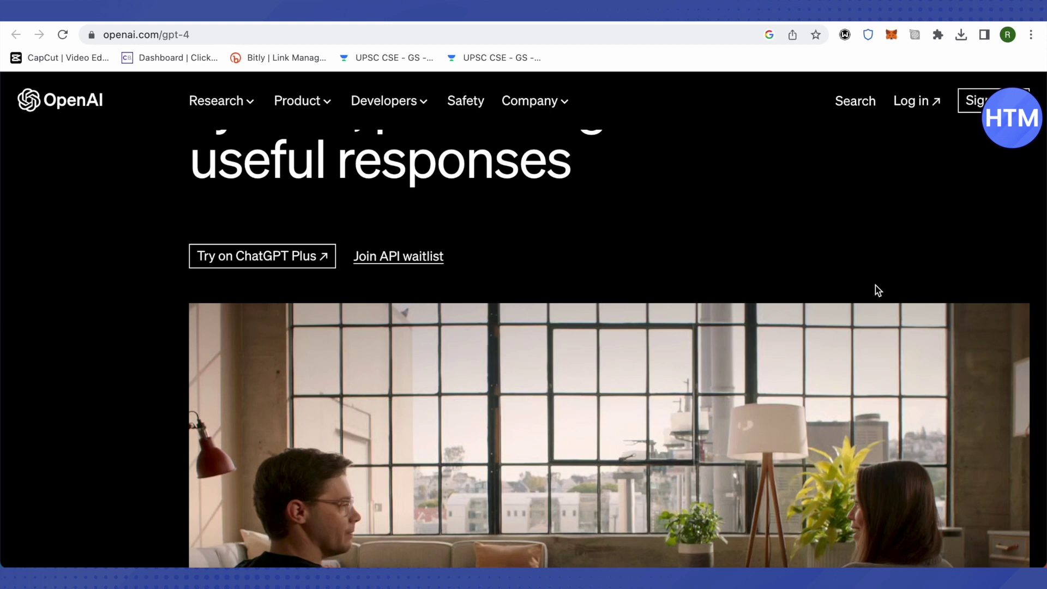
scroll(875, 286, down, 2)
scroll(875, 286, down, 2)
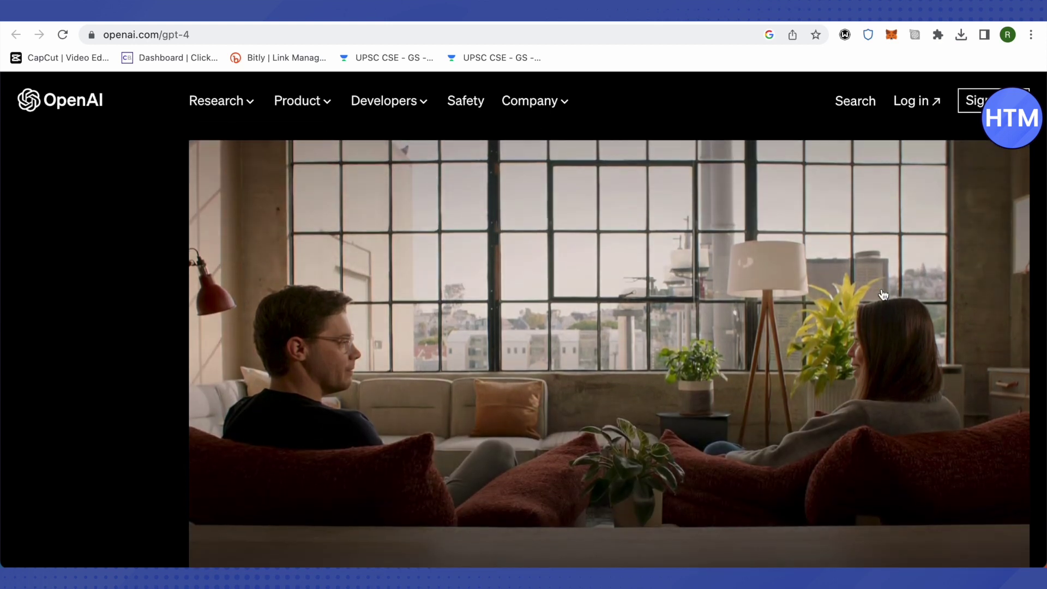
scroll(883, 295, up, 5)
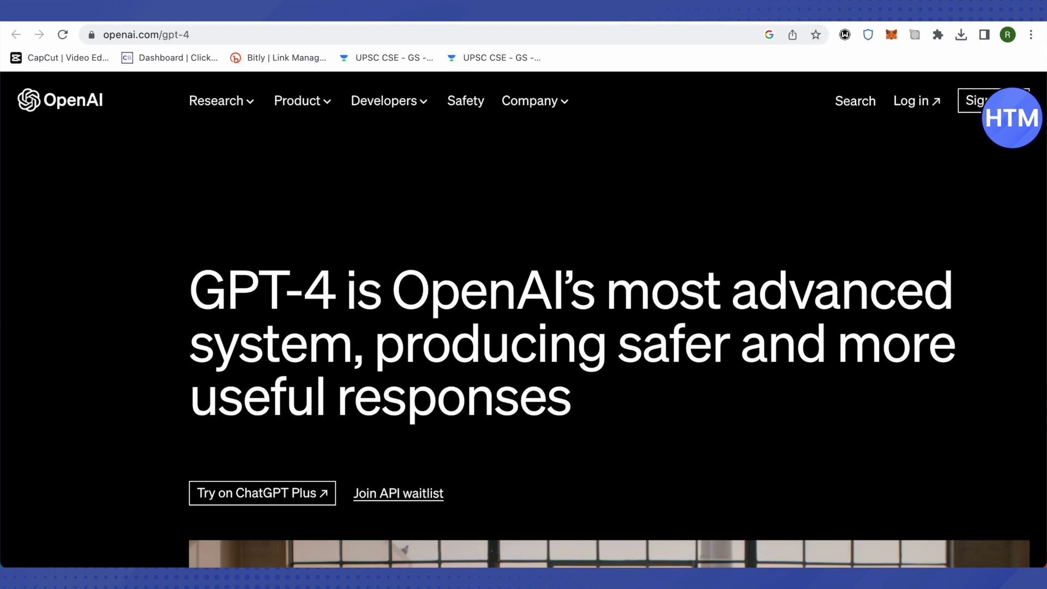
Step: Switch from the GPT-4 page to the Bing Chat browser tab
key(ctrl+Tab)
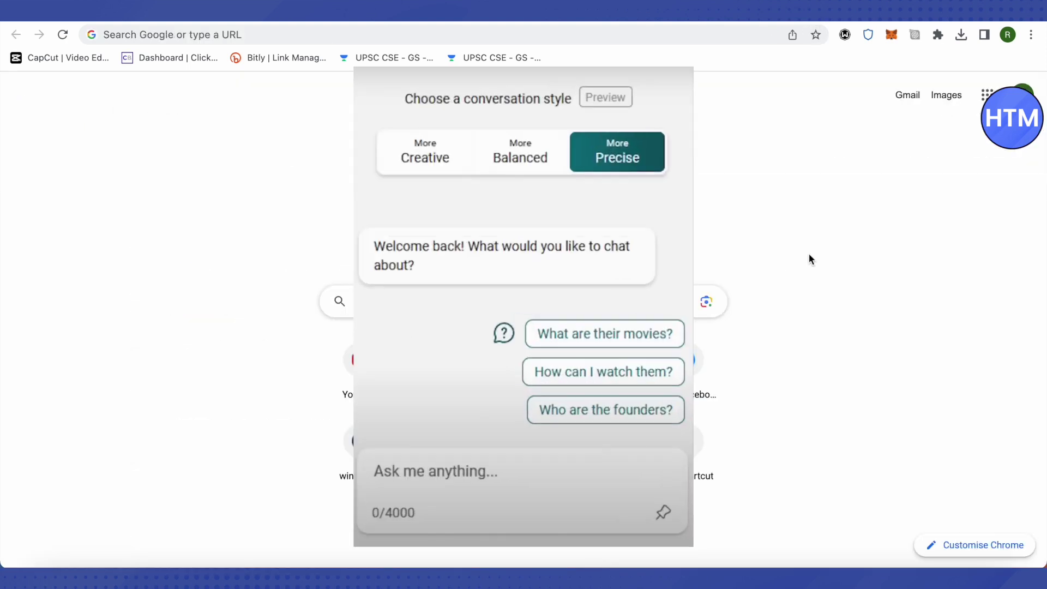